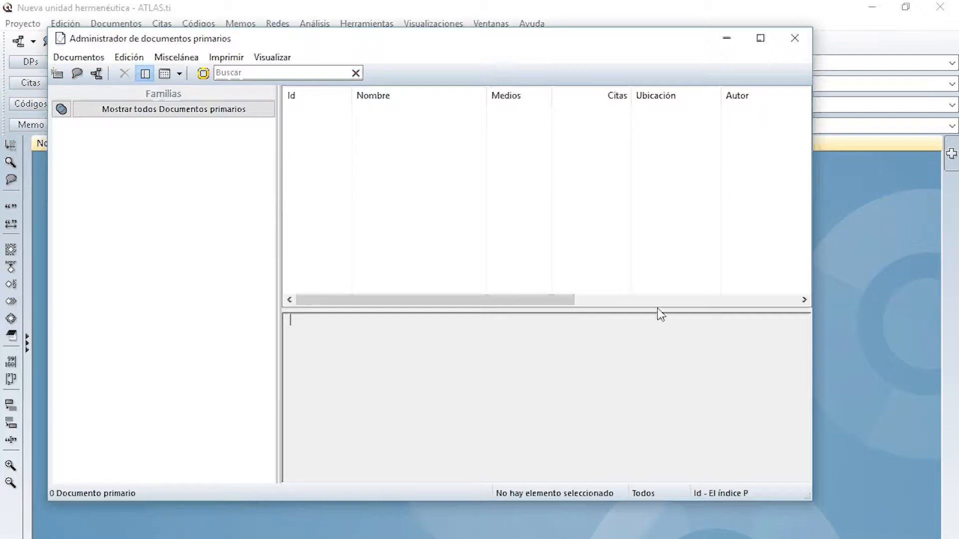
Close the primary documents manager
drag(461, 300, 311, 354)
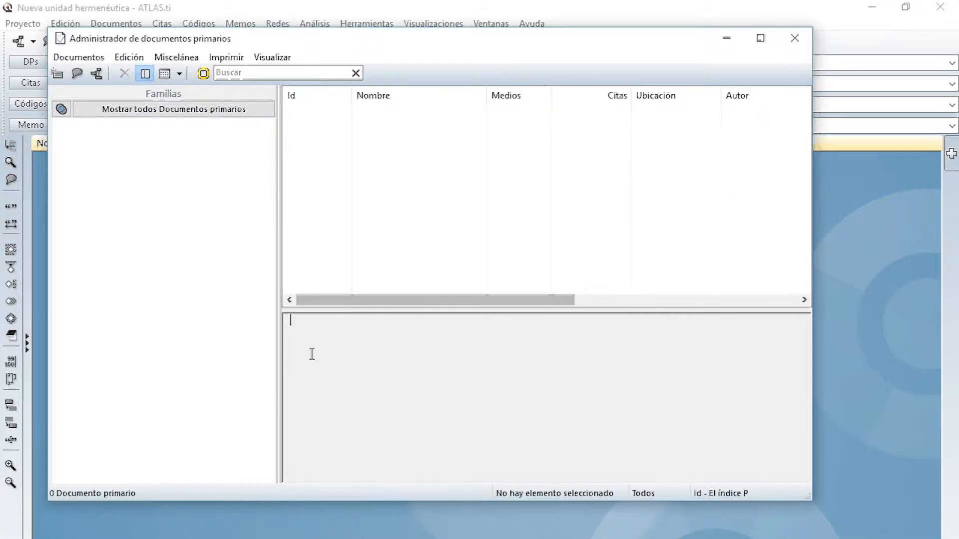
click(798, 43)
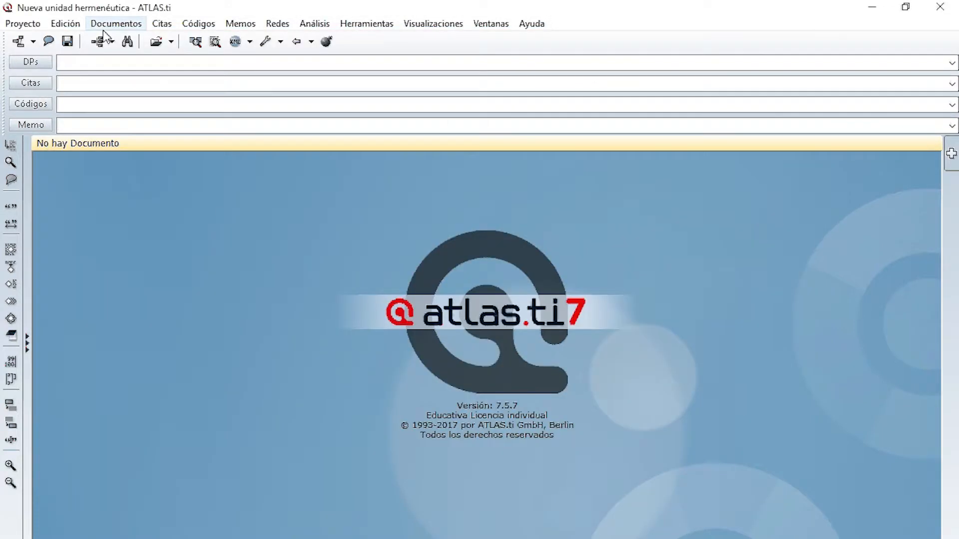
click(104, 25)
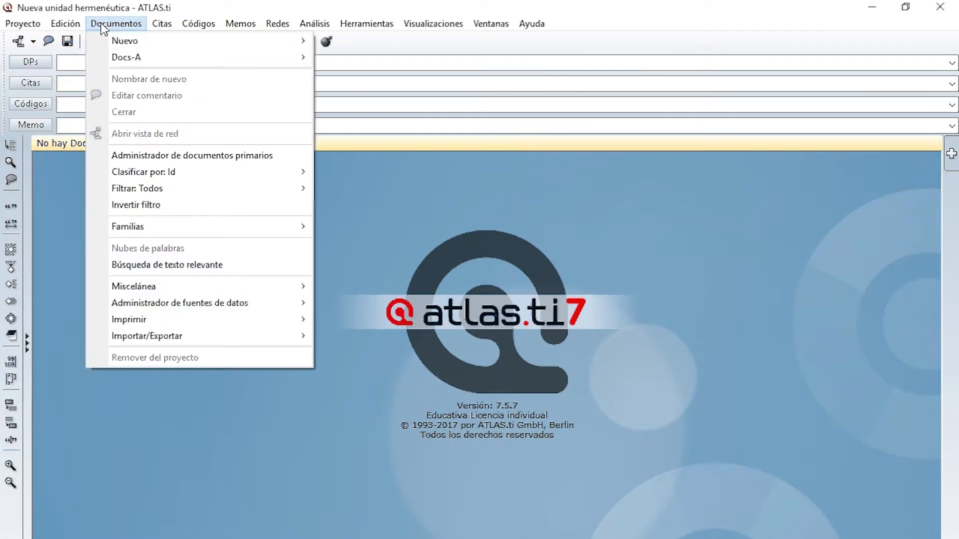
mouse_move(158, 29)
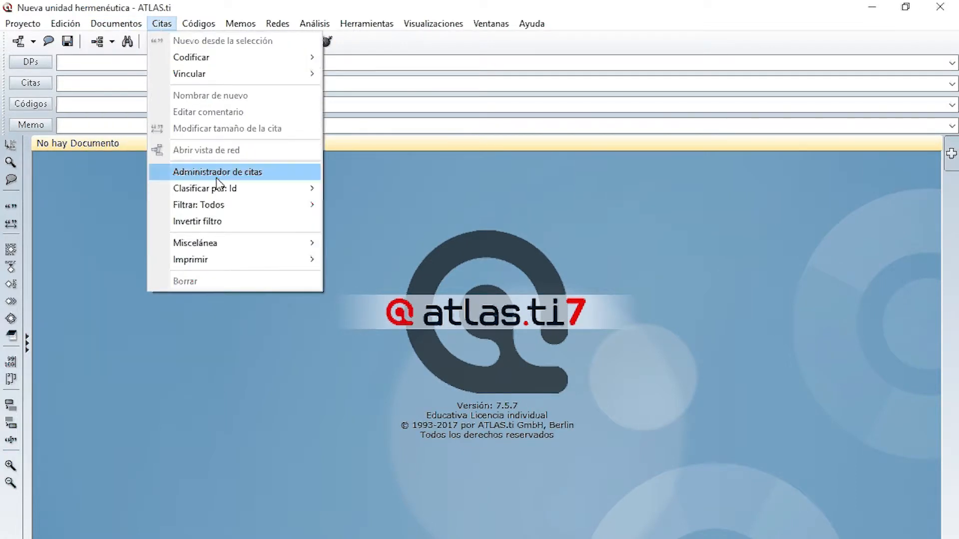
mouse_move(198, 23)
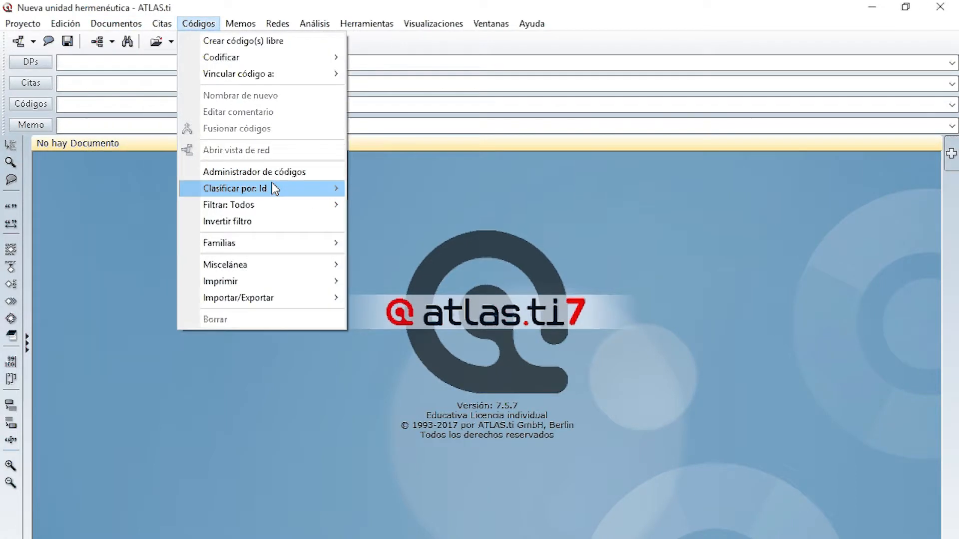
key(Right)
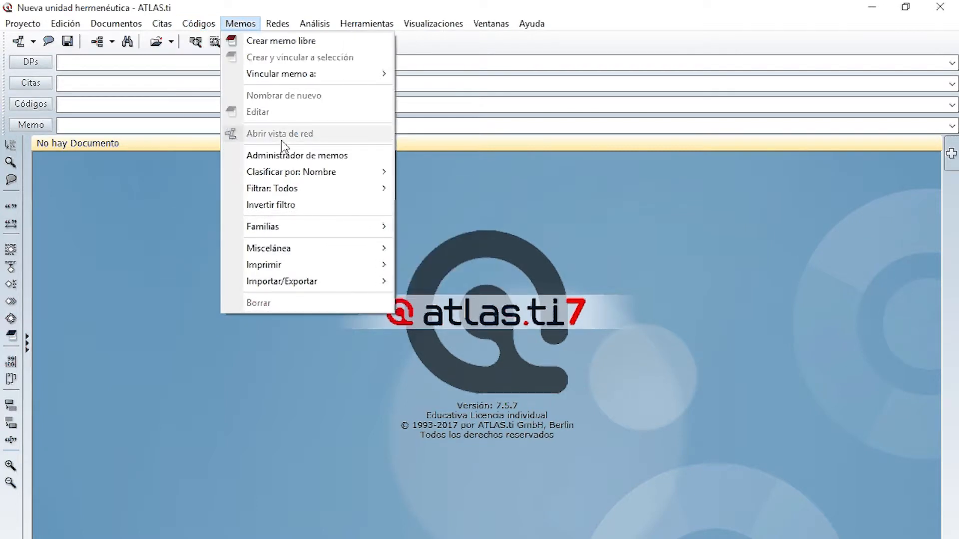
mouse_move(274, 30)
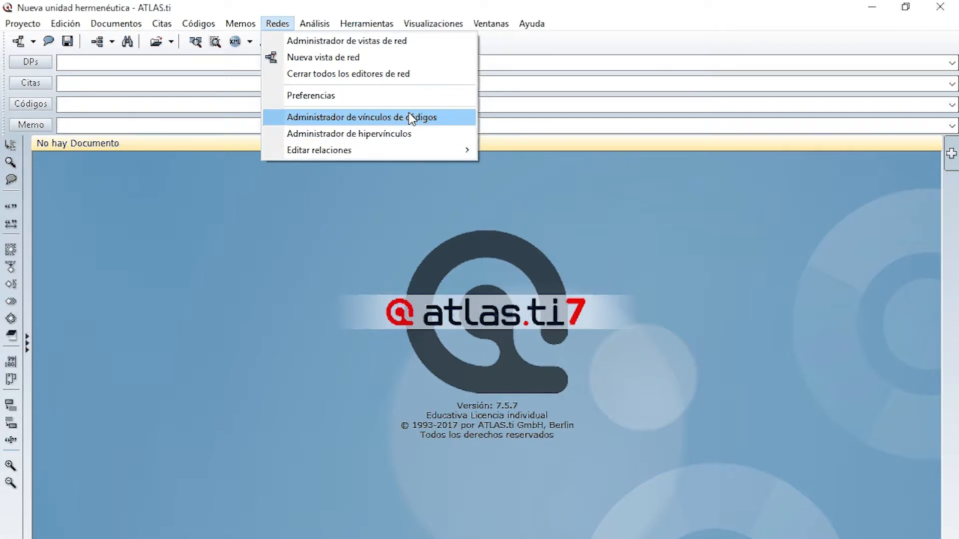
mouse_move(118, 26)
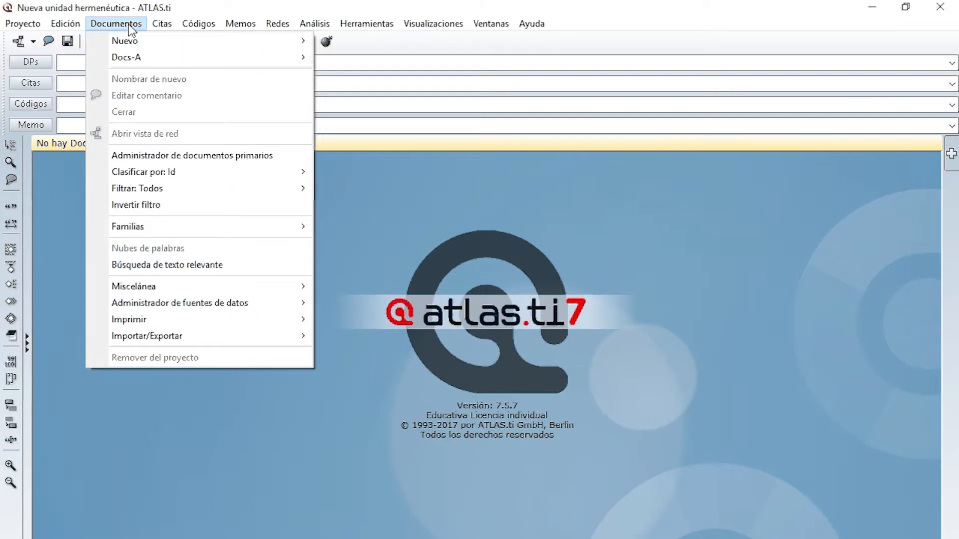
mouse_move(190, 191)
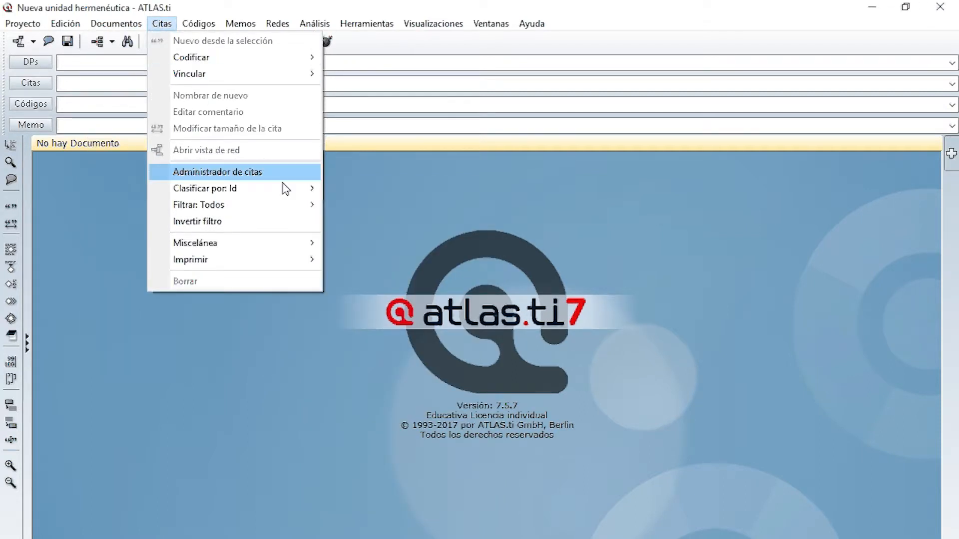
mouse_move(295, 206)
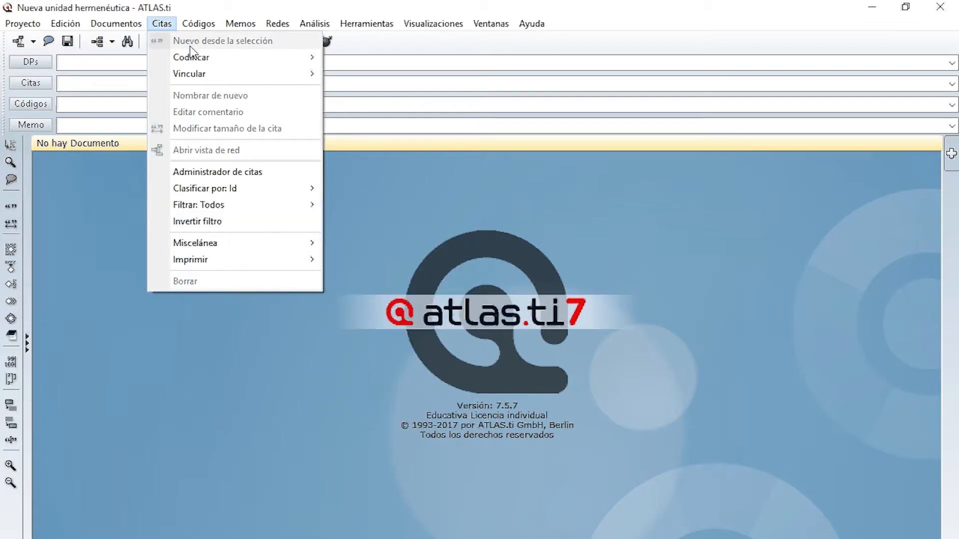
mouse_move(191, 29)
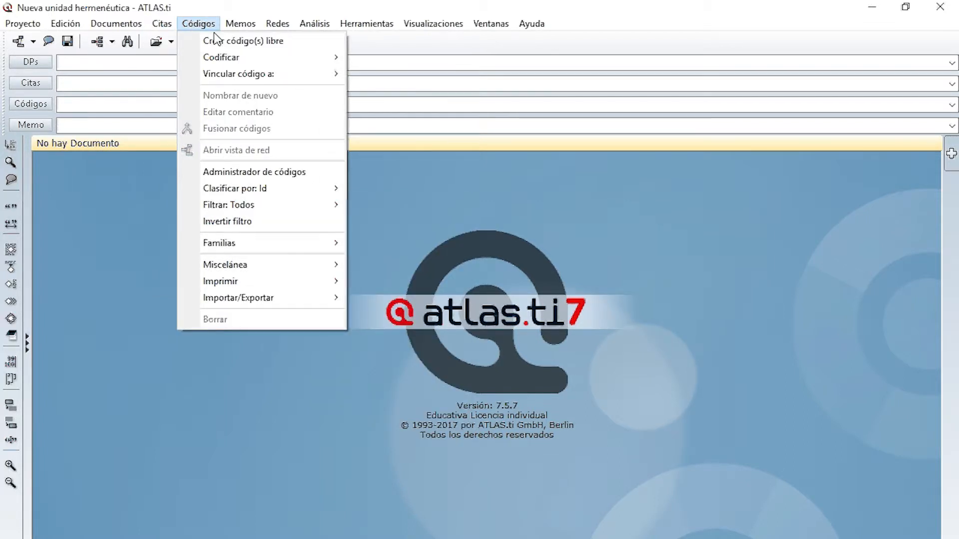
mouse_move(249, 29)
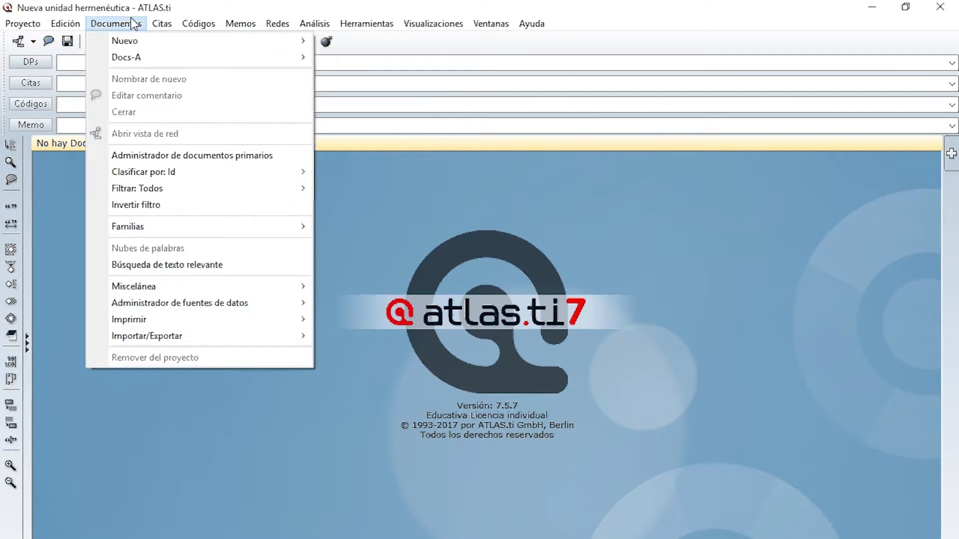
click(423, 141)
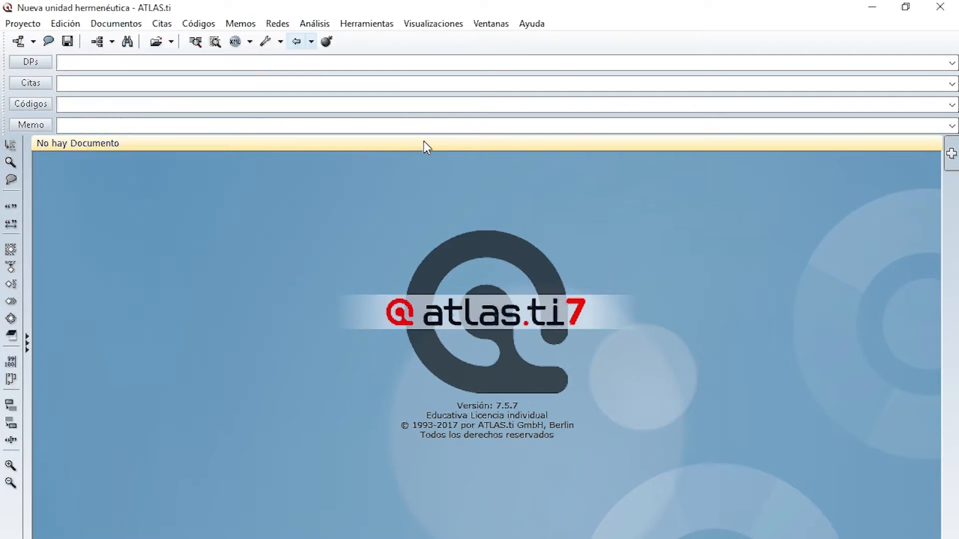
click(119, 24)
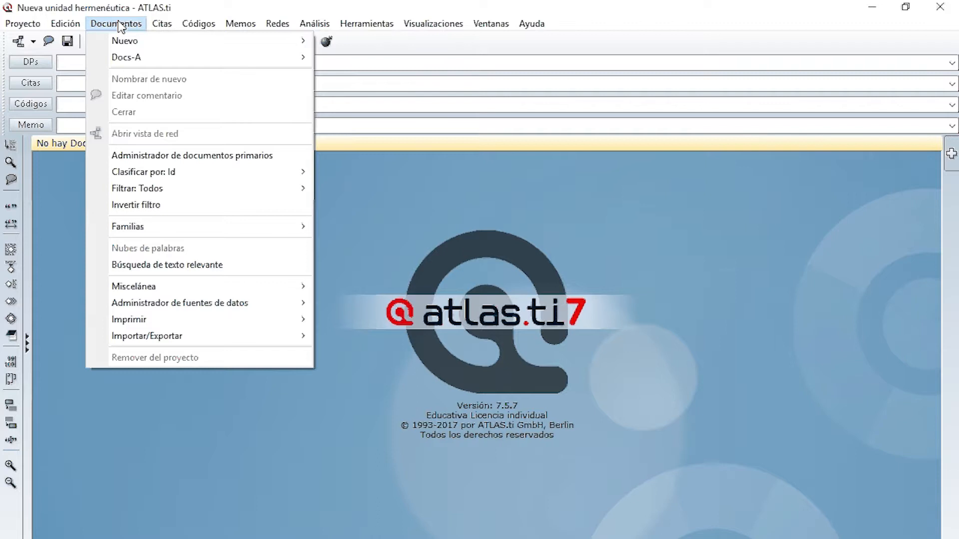
click(119, 23)
click(118, 25)
mouse_move(177, 319)
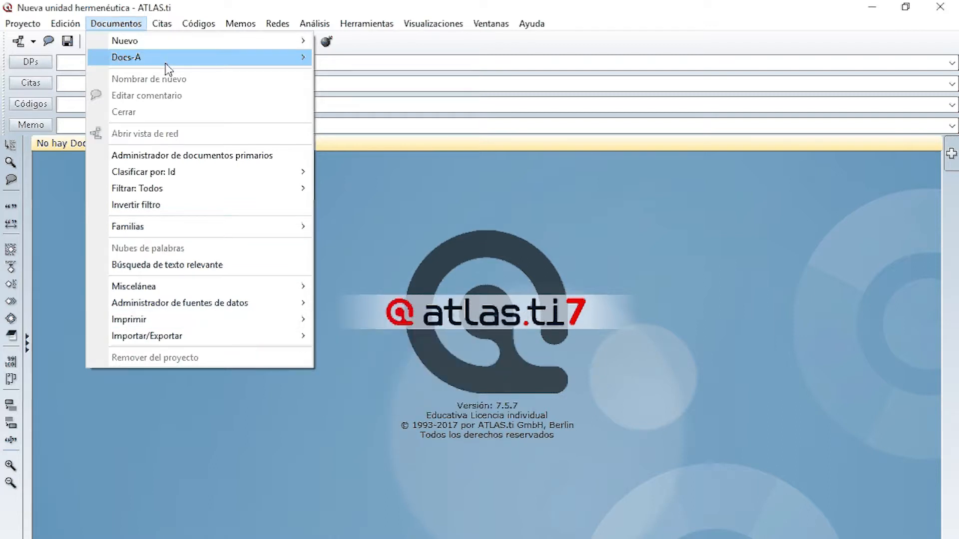
click(162, 23)
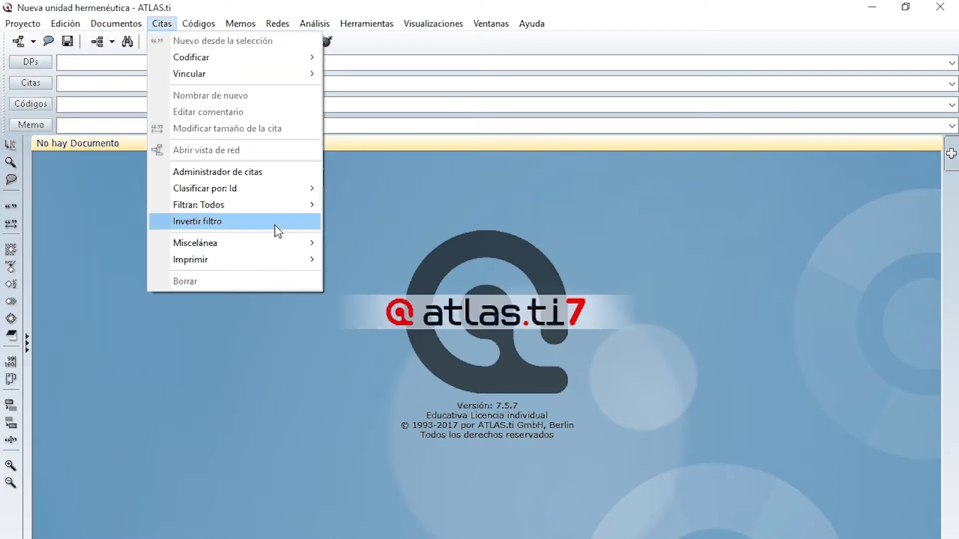
mouse_move(298, 261)
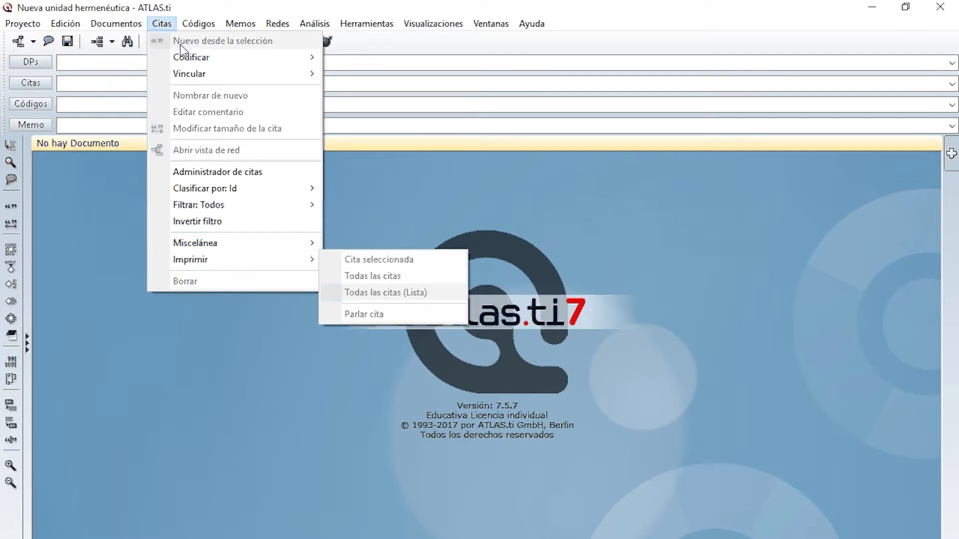
mouse_move(198, 24)
mouse_move(317, 280)
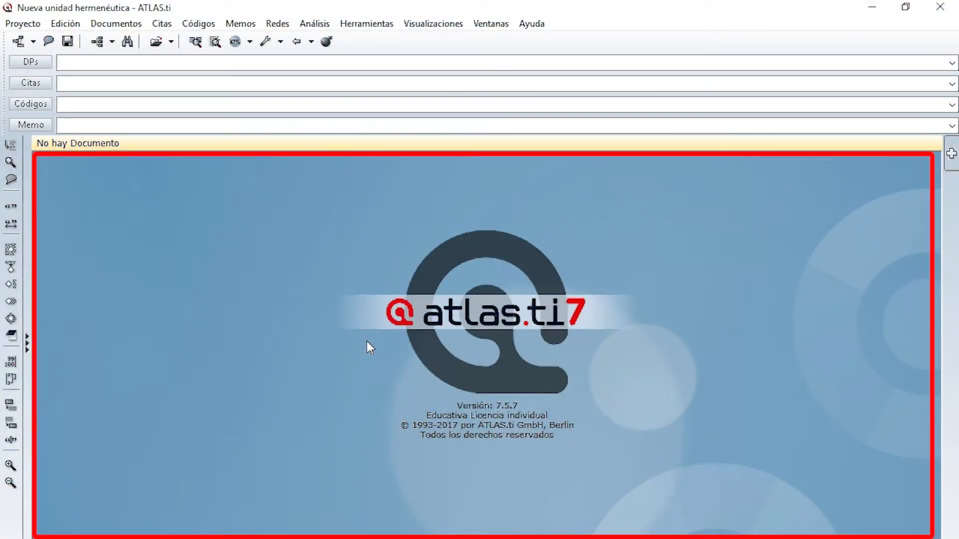
Open the managed file library for adding documents and sort its files by file type
click(122, 29)
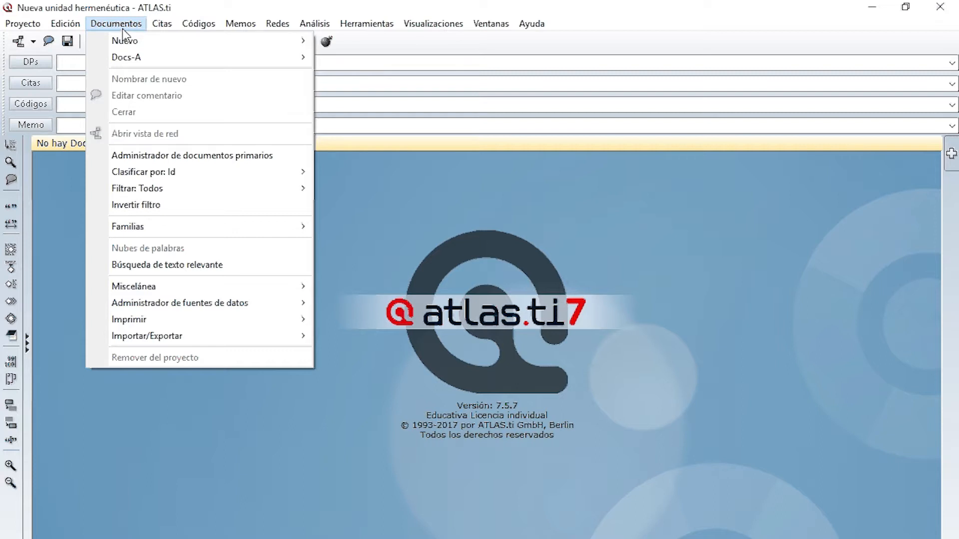
mouse_move(264, 42)
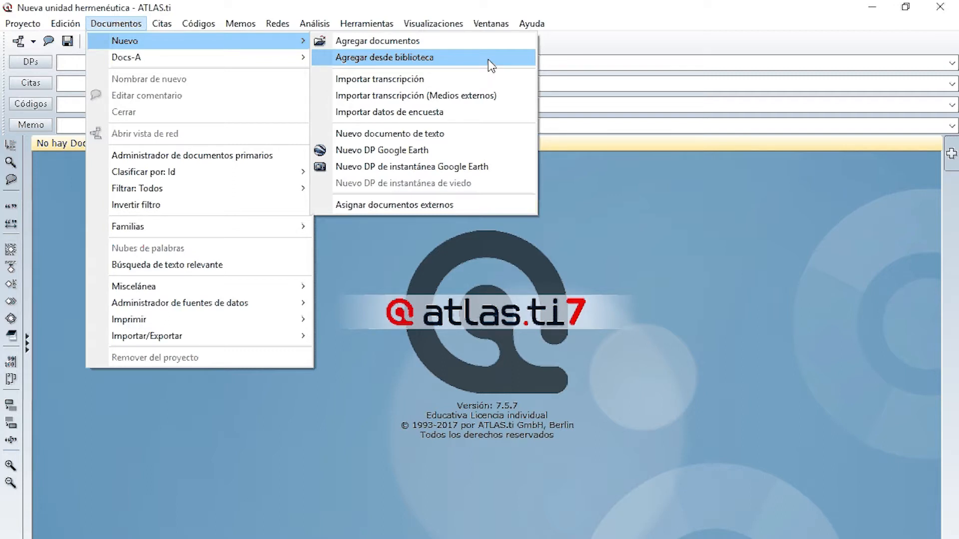
click(488, 60)
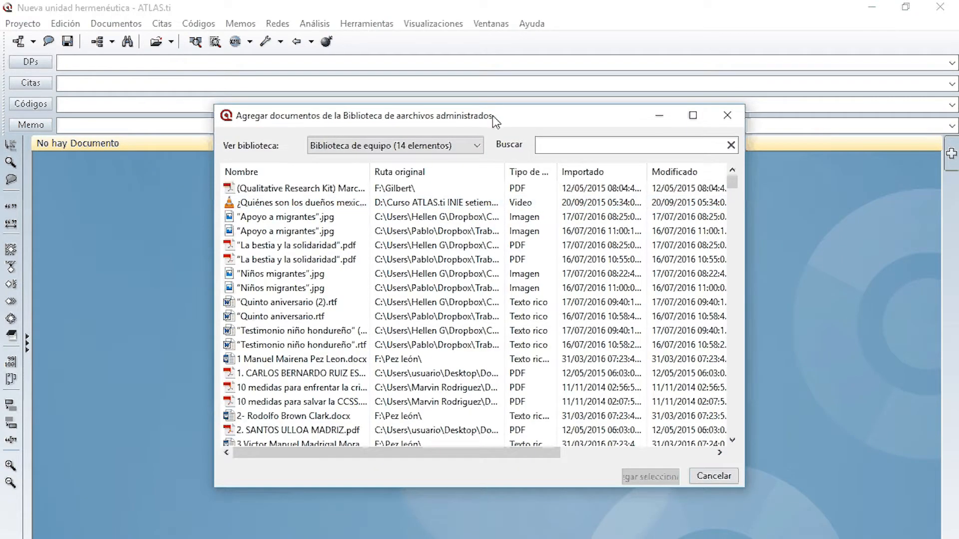
drag(493, 116, 393, 30)
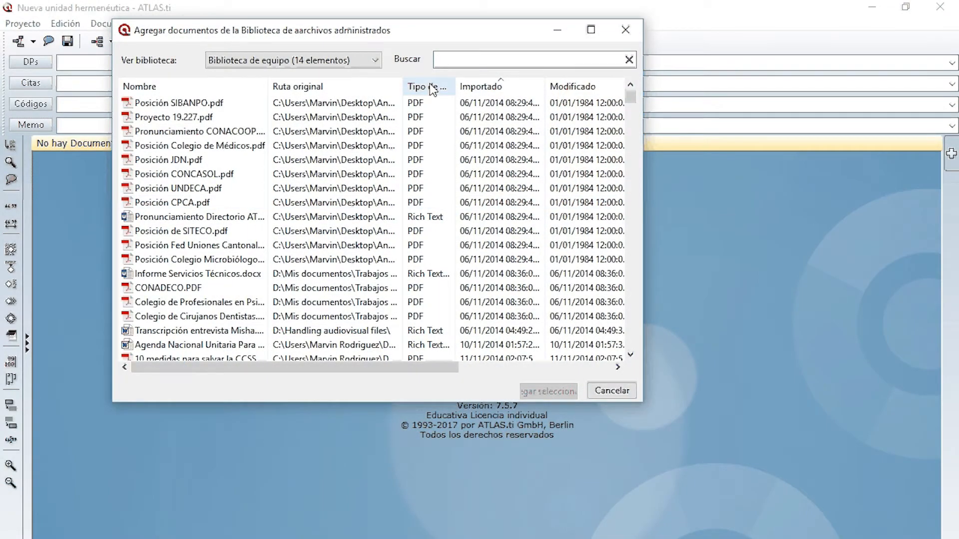
click(430, 88)
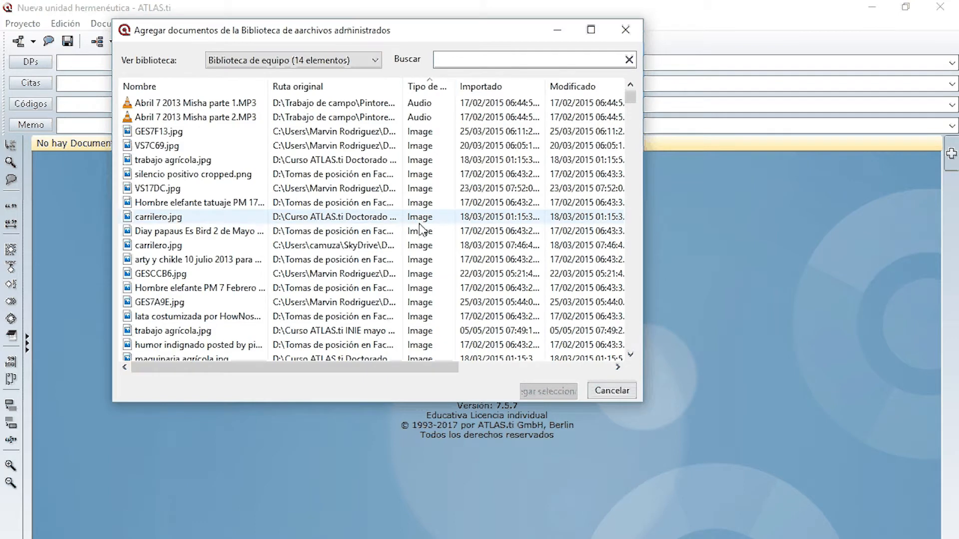
Add "La III Cumbre de Presidentes de la CELAC anuncia plan contra el hambre.docx" from the library as a primary document
scroll(262, 273, down, 3)
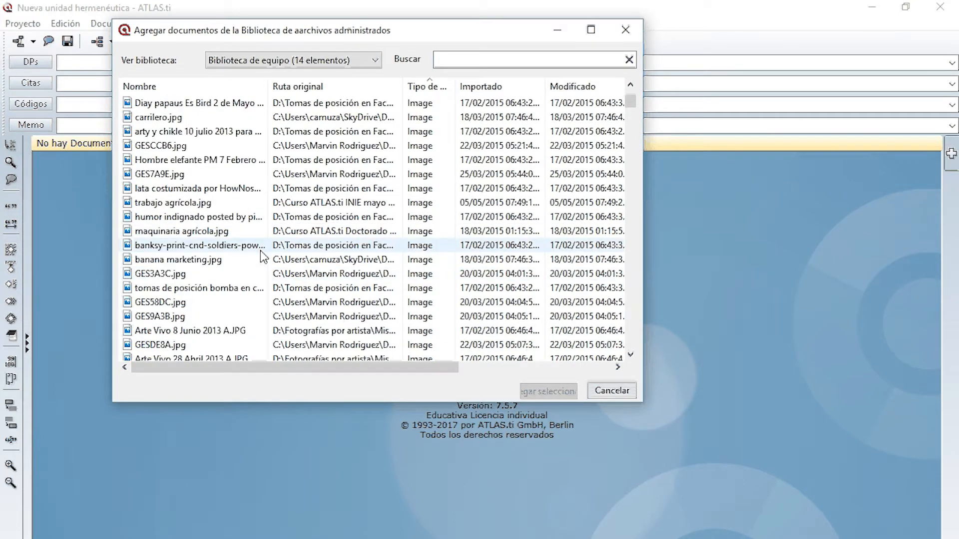
scroll(263, 256, down, 6)
scroll(263, 246, down, 5)
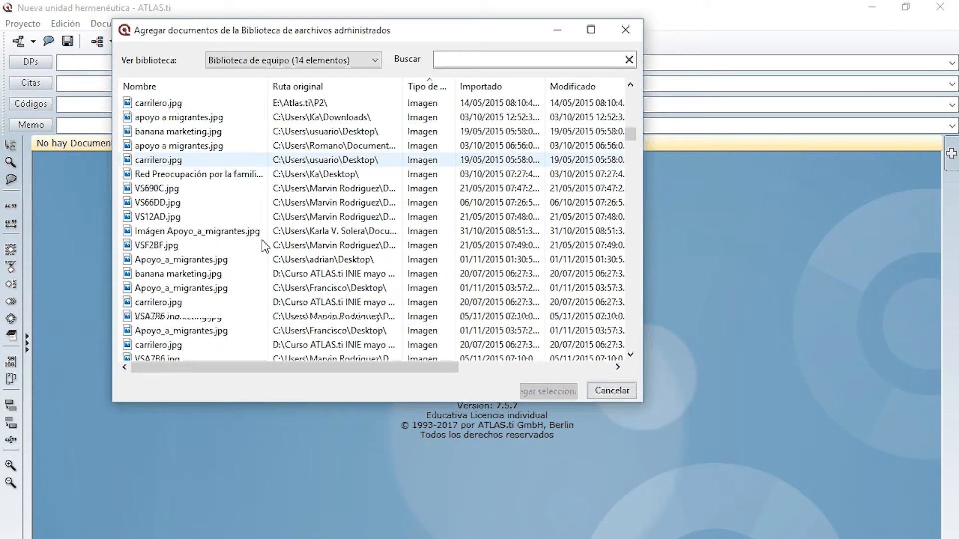
scroll(264, 247, down, 5)
scroll(263, 246, down, 5)
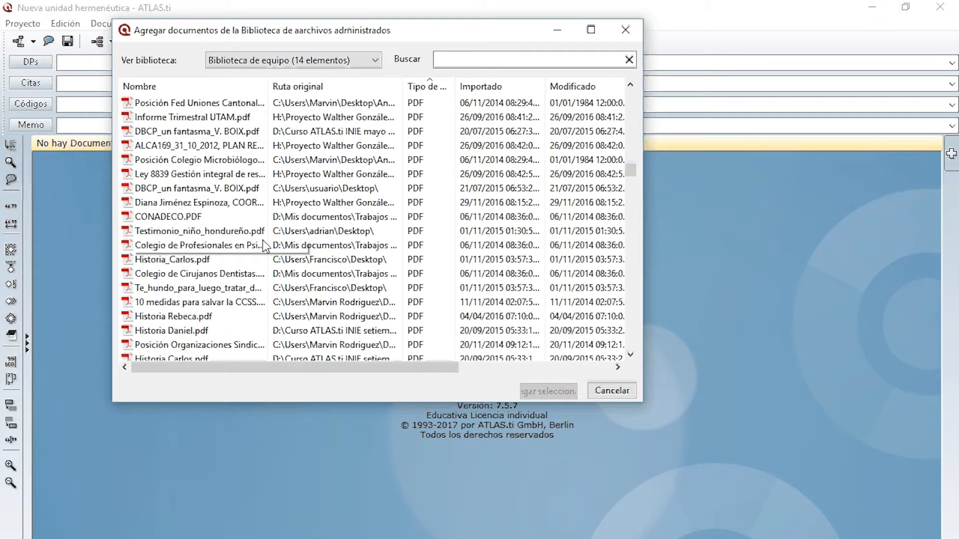
scroll(266, 247, down, 5)
scroll(268, 249, down, 5)
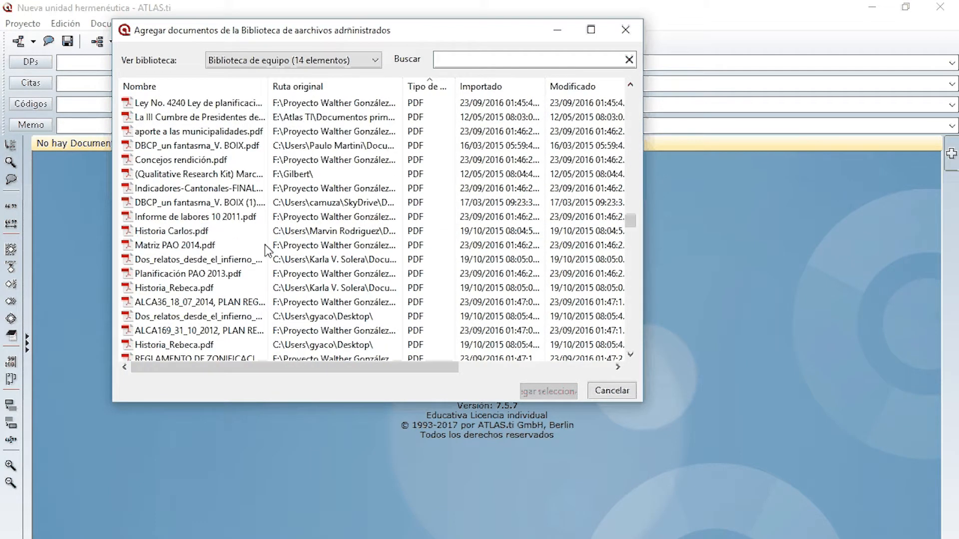
scroll(267, 251, down, 5)
scroll(267, 254, down, 5)
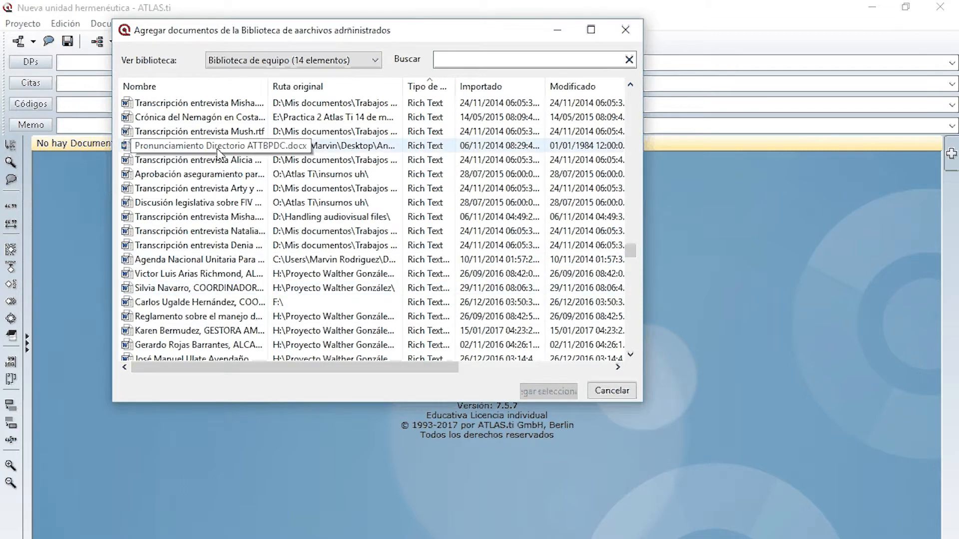
click(228, 302)
scroll(242, 290, down, 2)
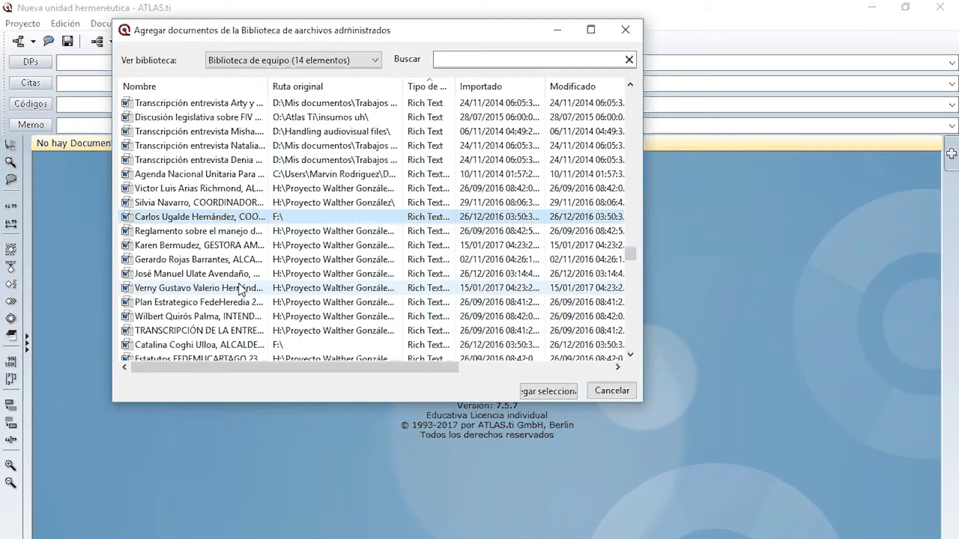
scroll(242, 290, down, 1)
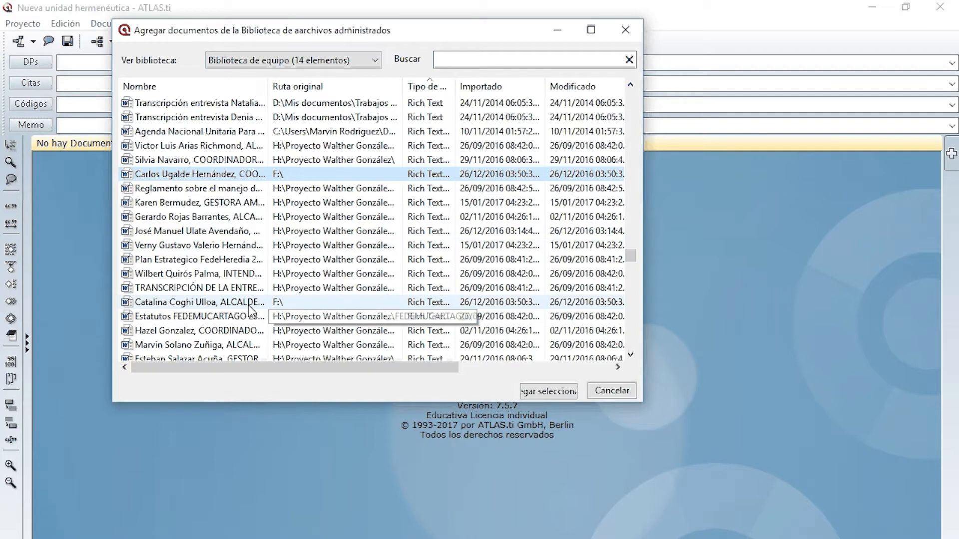
scroll(226, 270, down, 3)
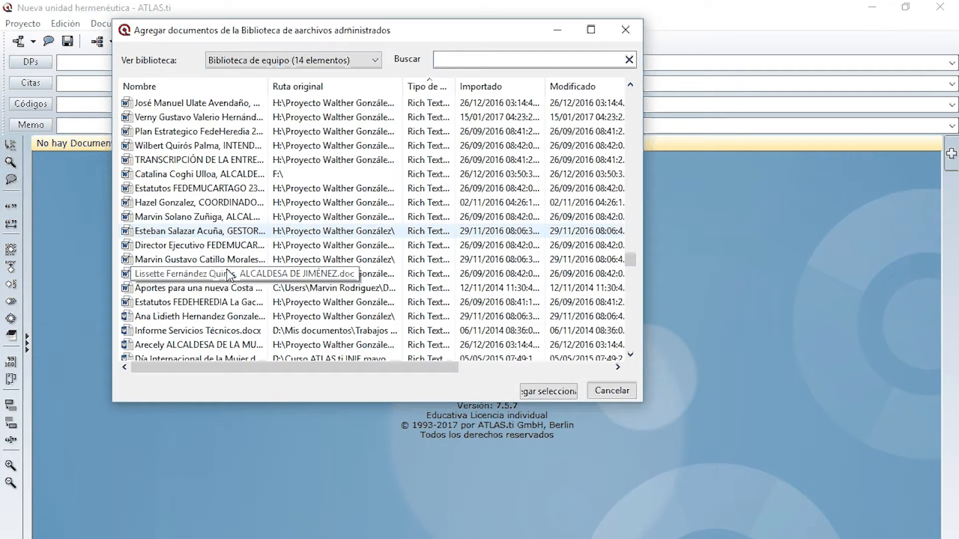
scroll(227, 270, down, 5)
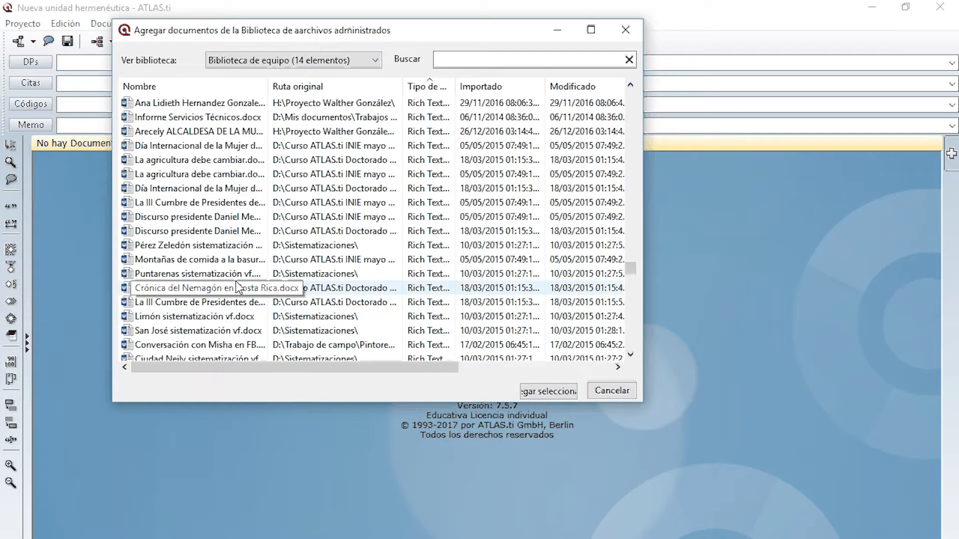
click(232, 202)
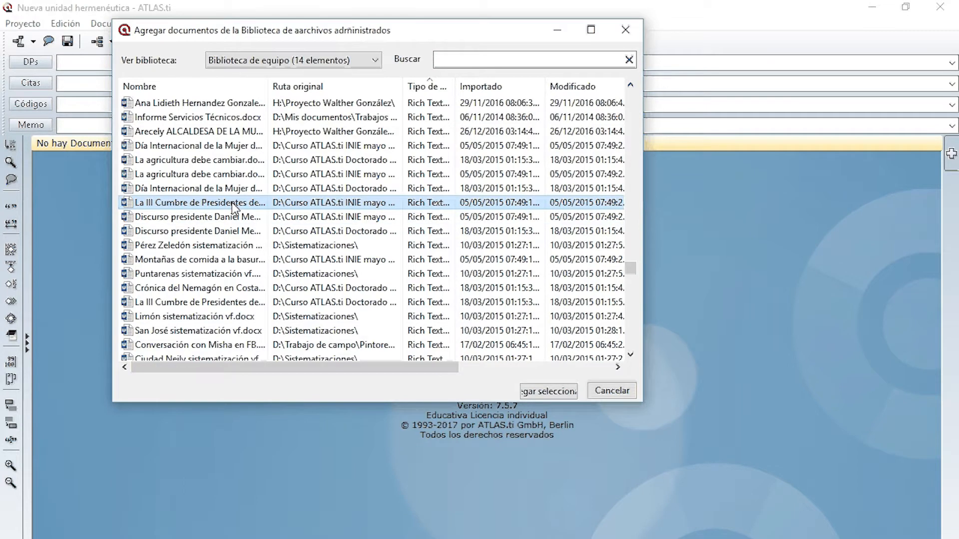
click(565, 393)
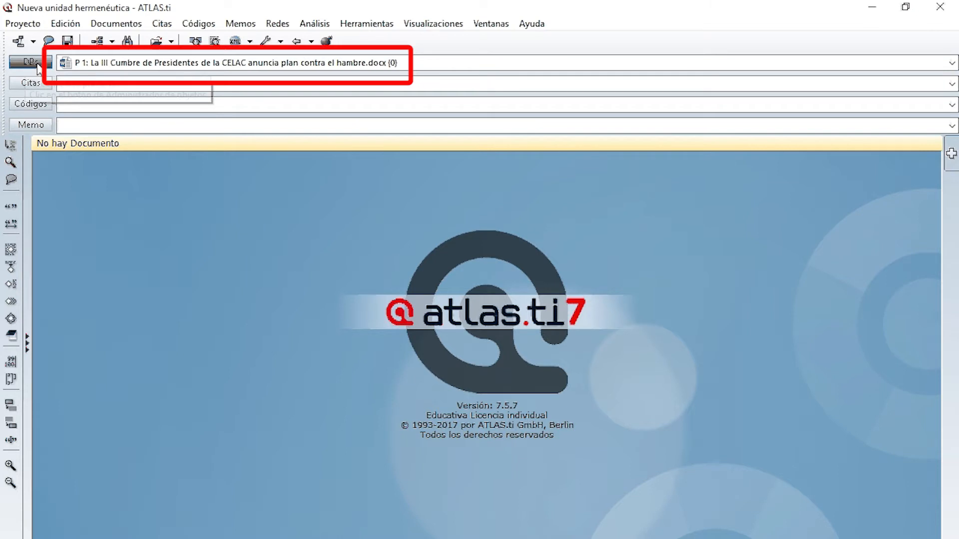
click(477, 64)
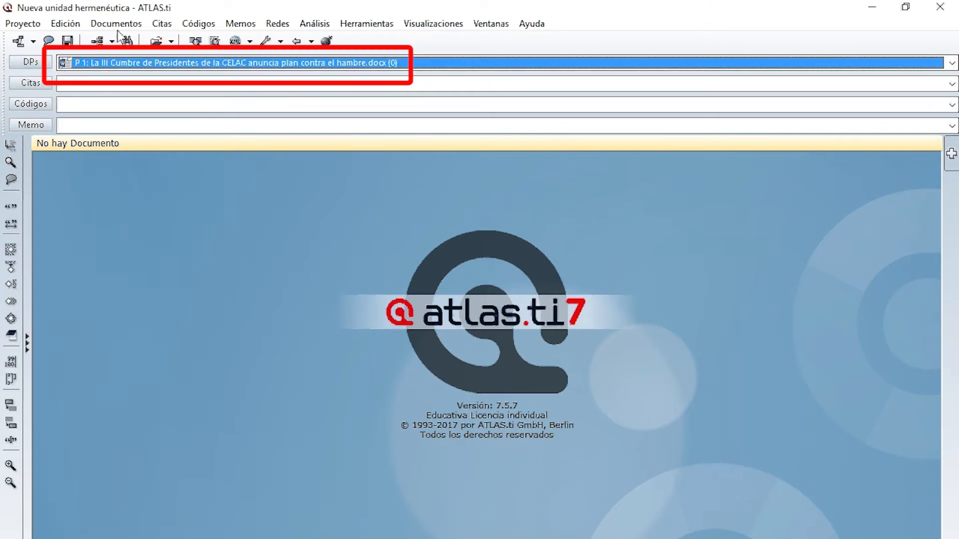
Display the primary document "La III Cumbre de Presidentes de la CELAC anuncia plan contra el hambre.docx" in the workspace and look through its content
click(140, 63)
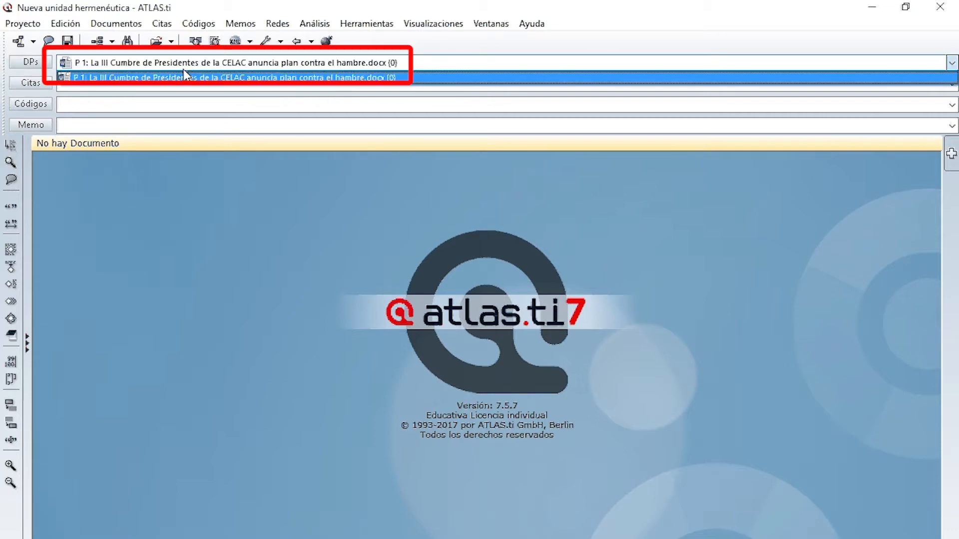
click(185, 77)
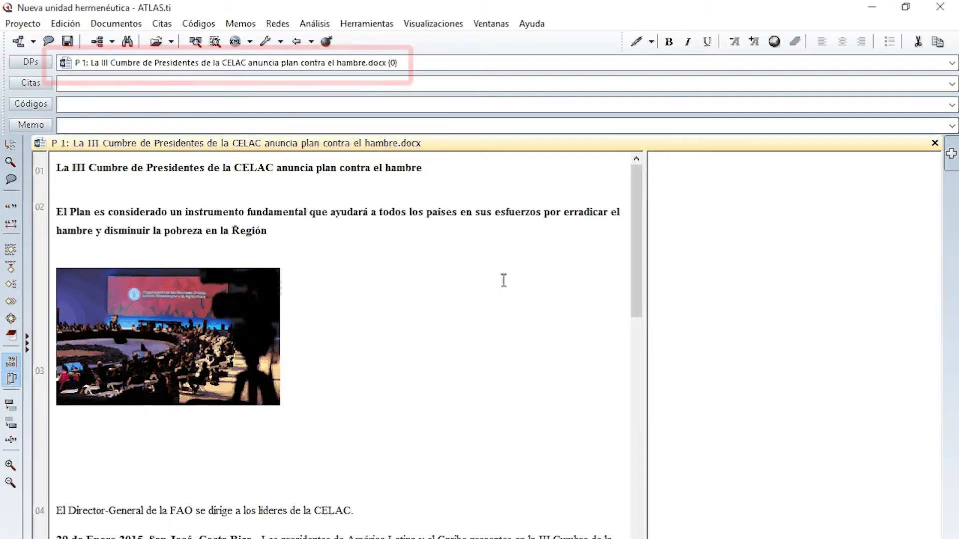
click(253, 63)
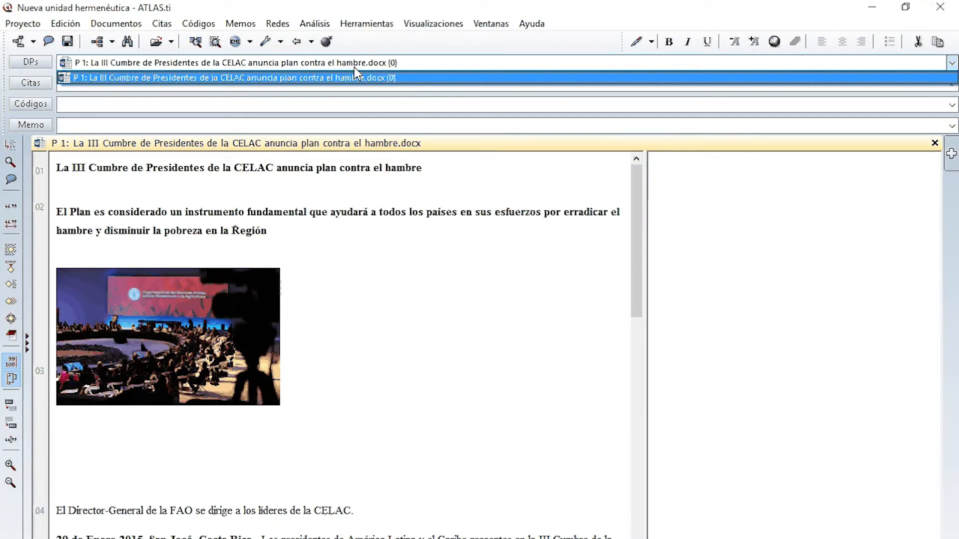
click(355, 77)
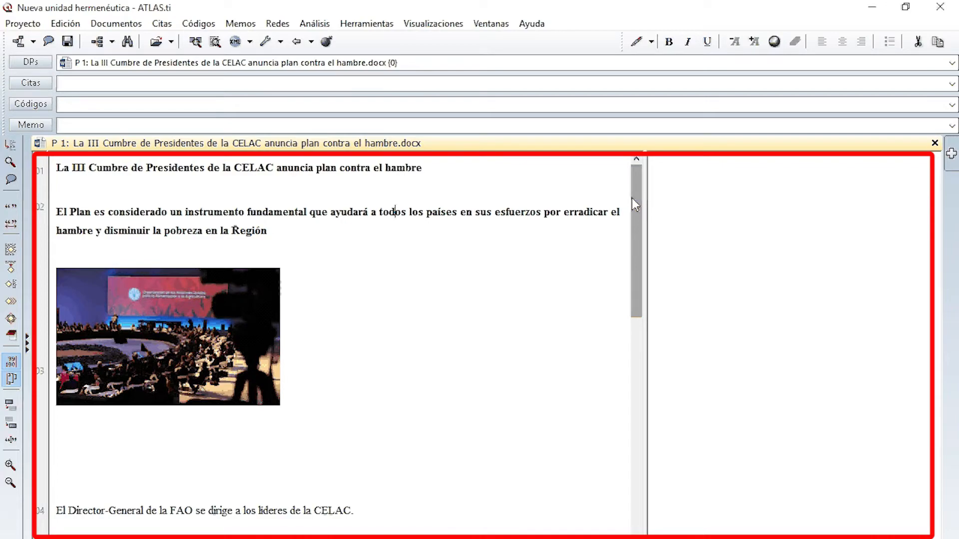
mouse_move(631, 198)
mouse_down()
mouse_move(599, 422)
mouse_move(627, 247)
mouse_move(621, 433)
mouse_move(622, 199)
mouse_up()
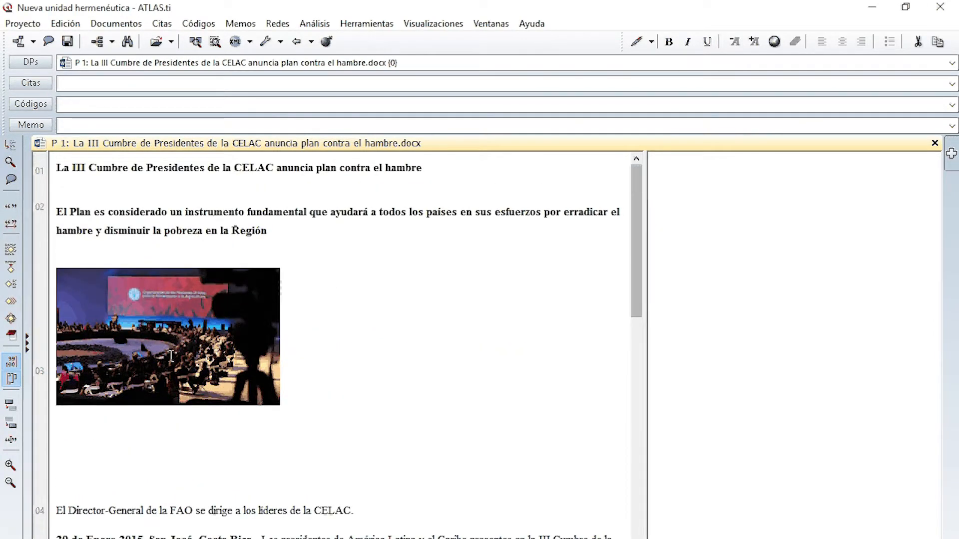
click(171, 356)
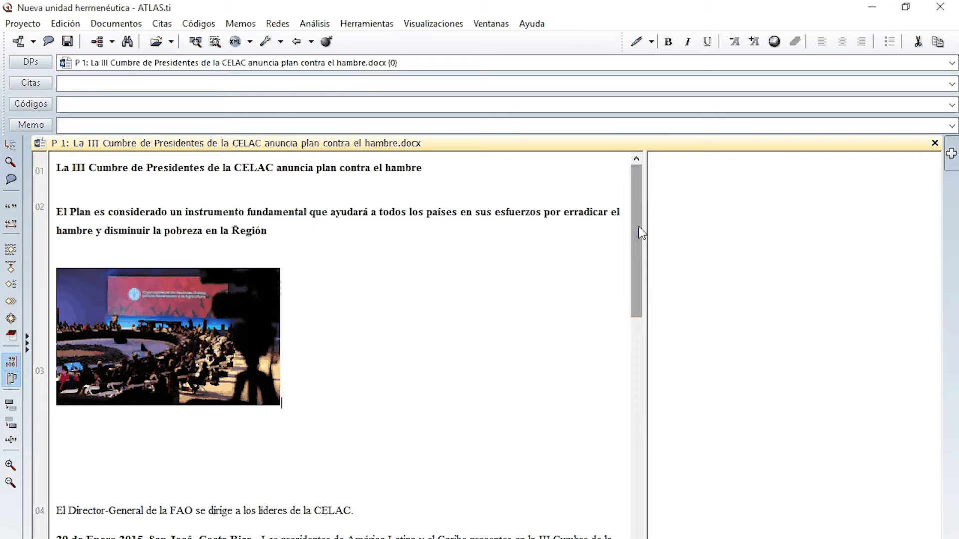
drag(639, 227, 630, 376)
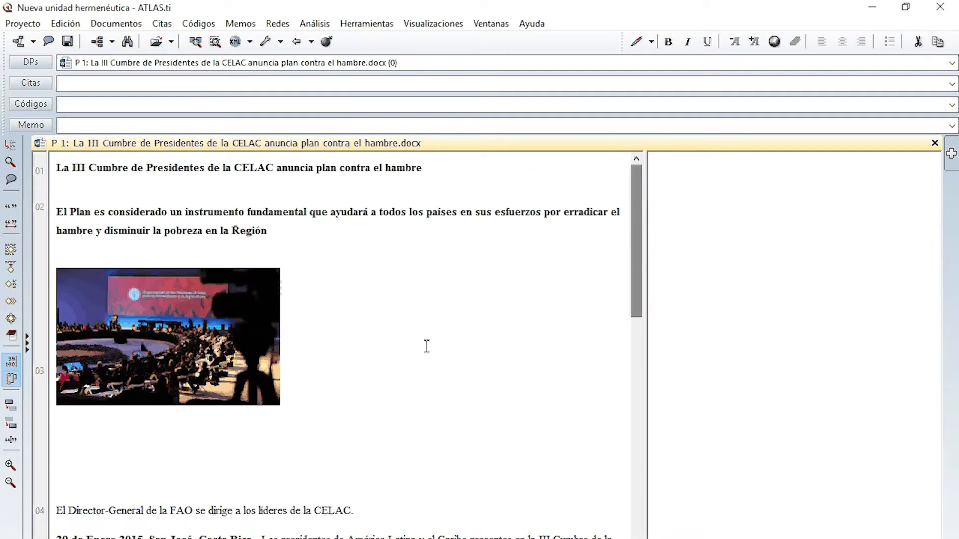
click(426, 347)
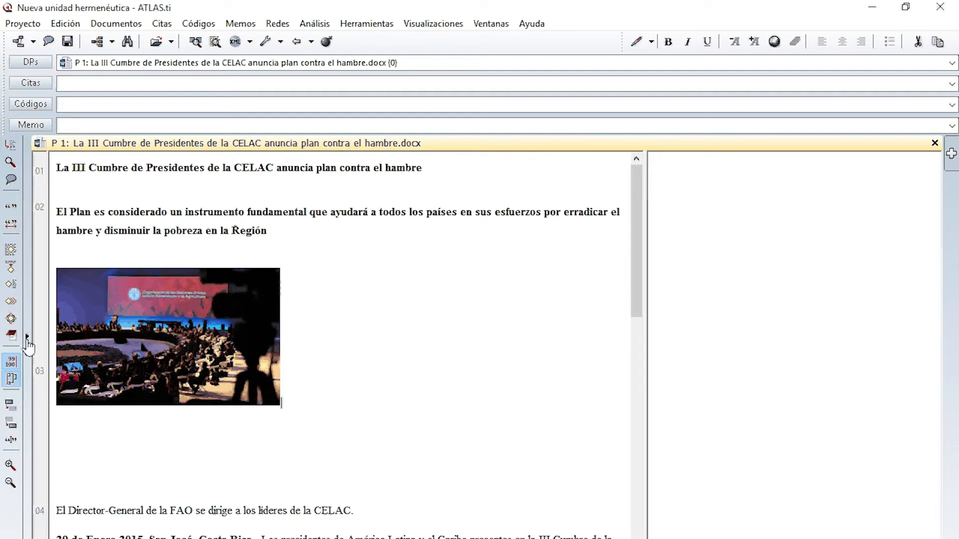
Show the side navigator, view its primary documents and codes lists, and hide it again
click(28, 342)
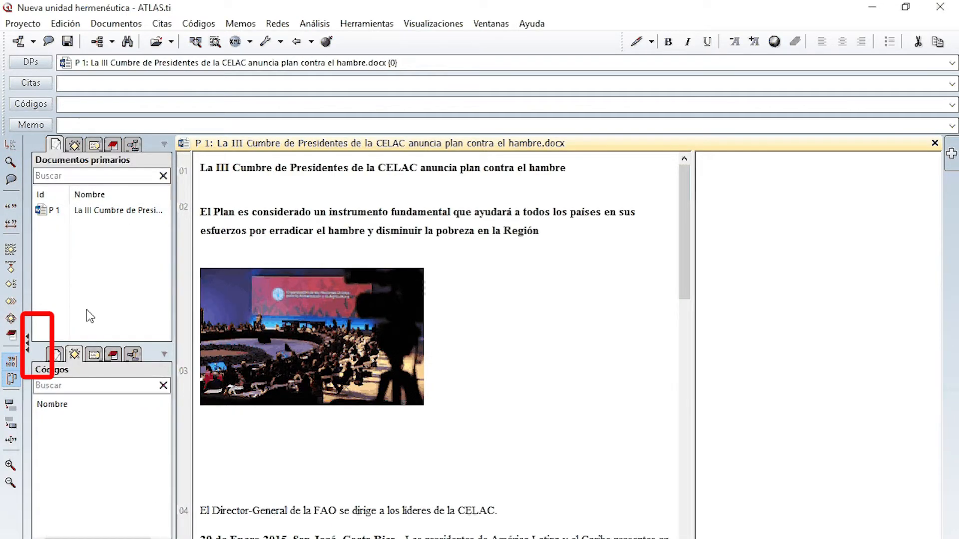
click(27, 340)
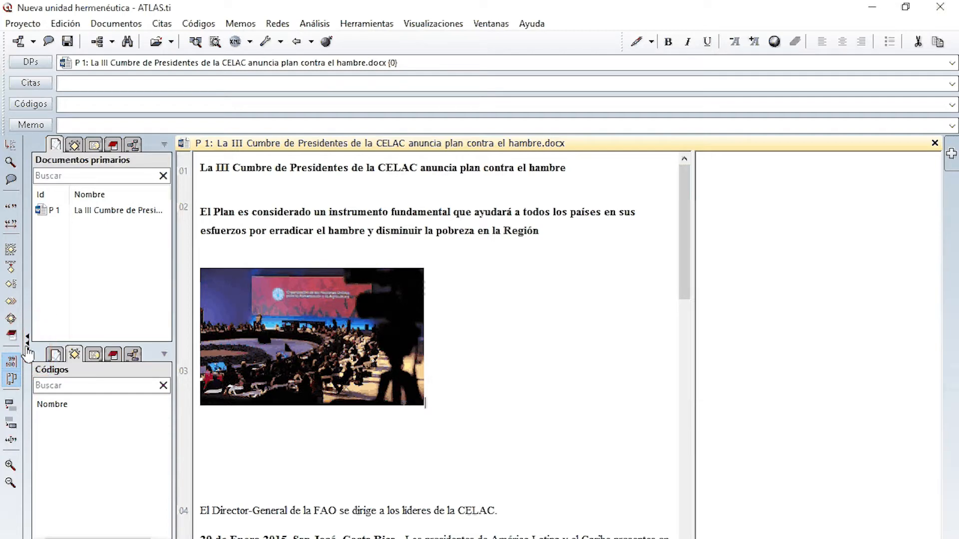
click(27, 347)
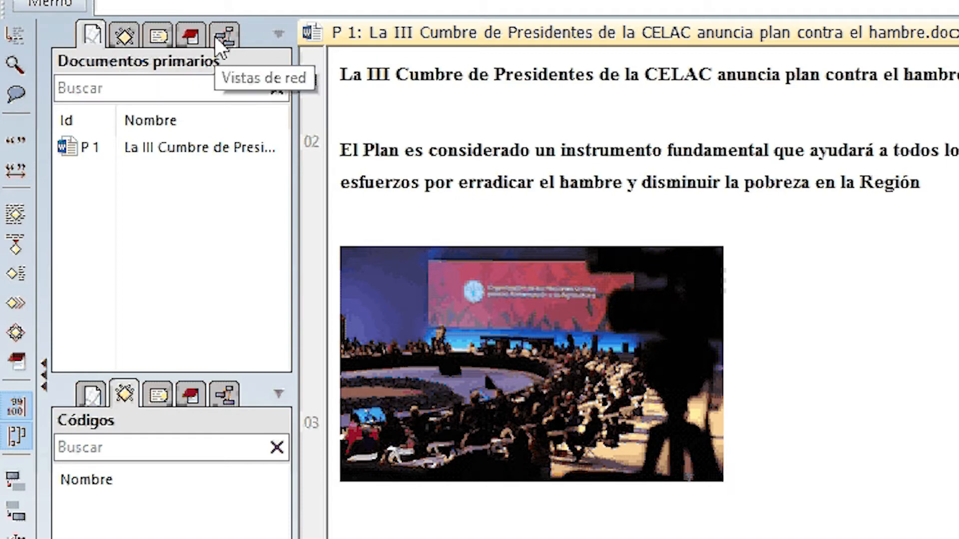
click(124, 40)
click(92, 37)
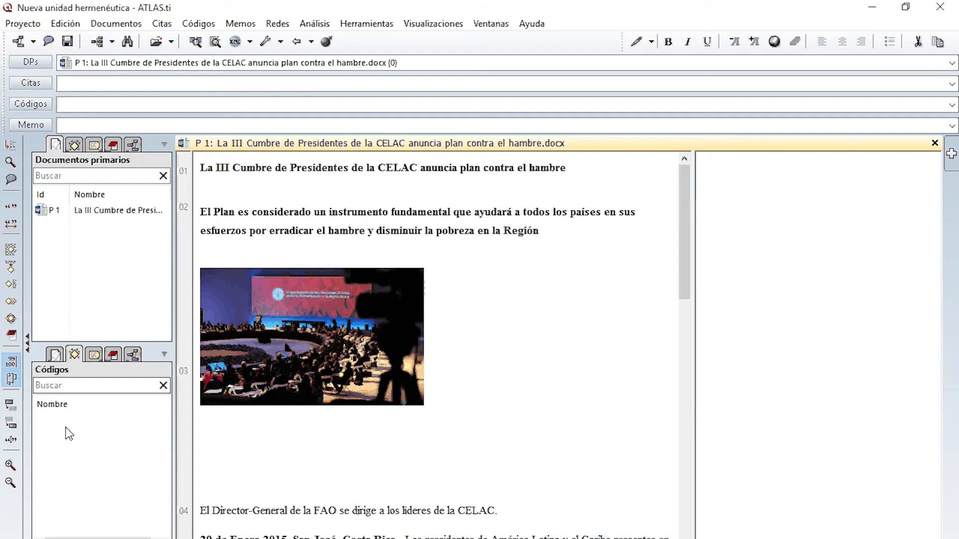
click(52, 210)
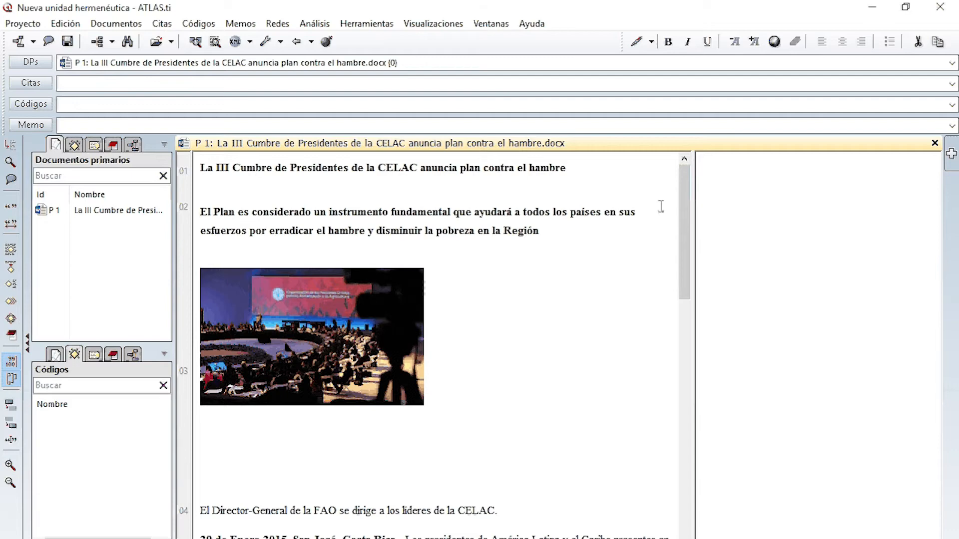
drag(687, 215, 417, 251)
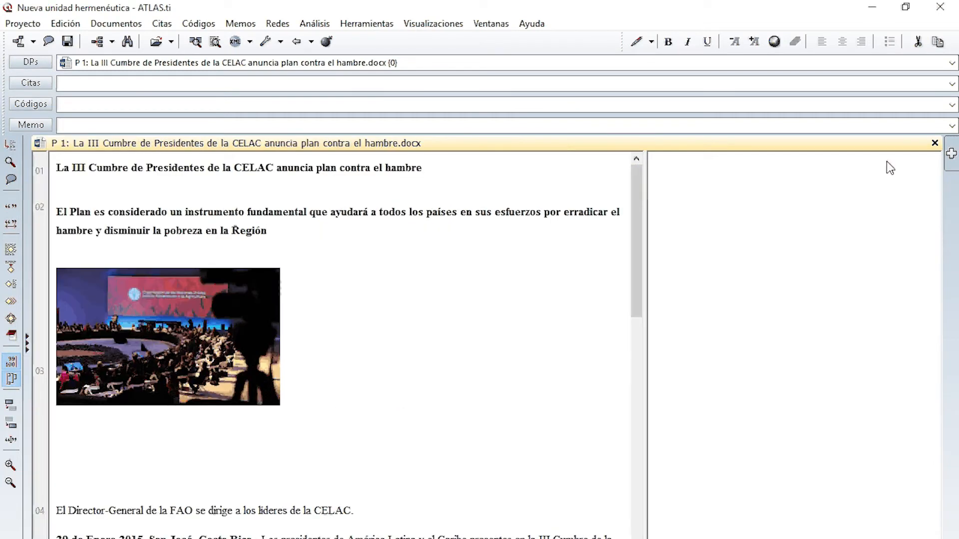
Open a second work region beside the document and close it again
click(950, 159)
click(950, 156)
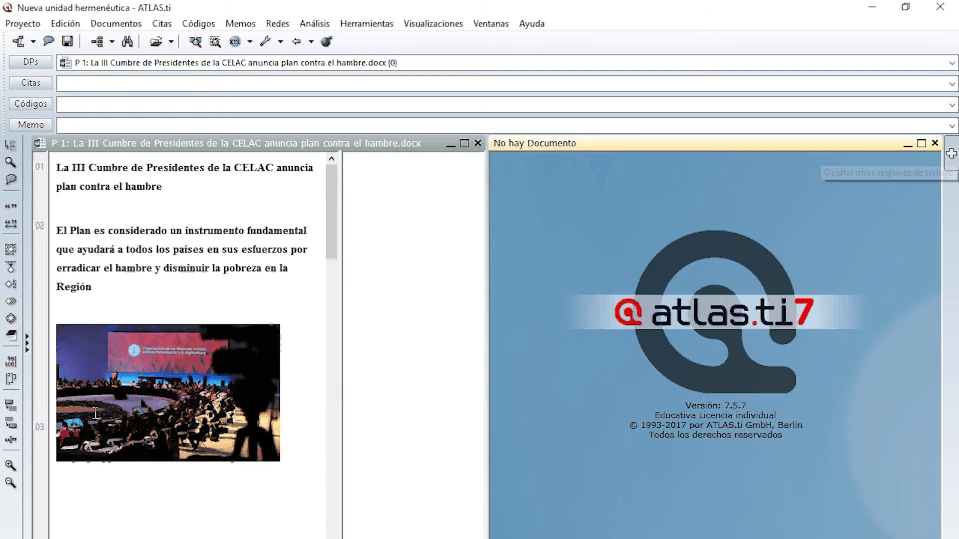
click(935, 143)
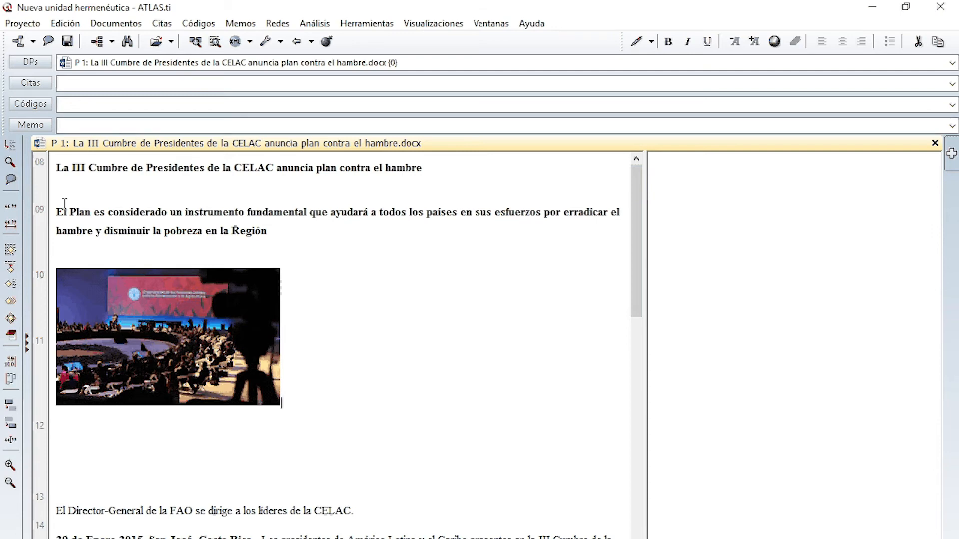
Select the passage beginning "El Plan es considerado un instrumento fundamental", clear the selection and look through the rest of the document
drag(64, 204, 270, 232)
click(536, 292)
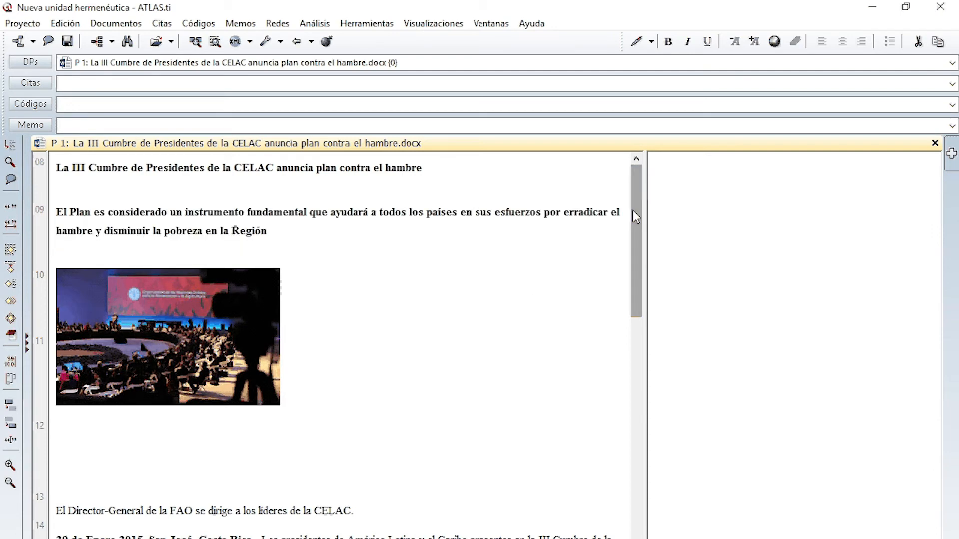
drag(633, 209, 632, 462)
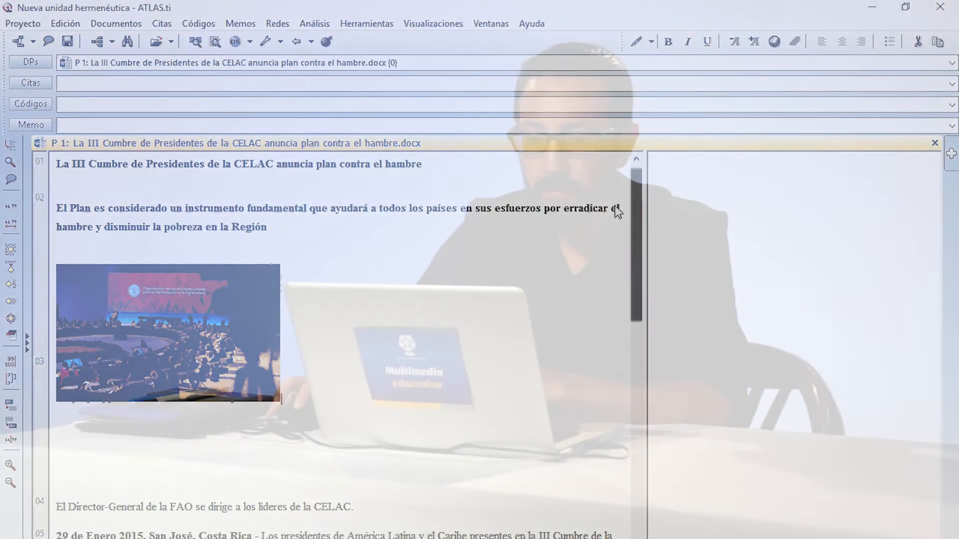